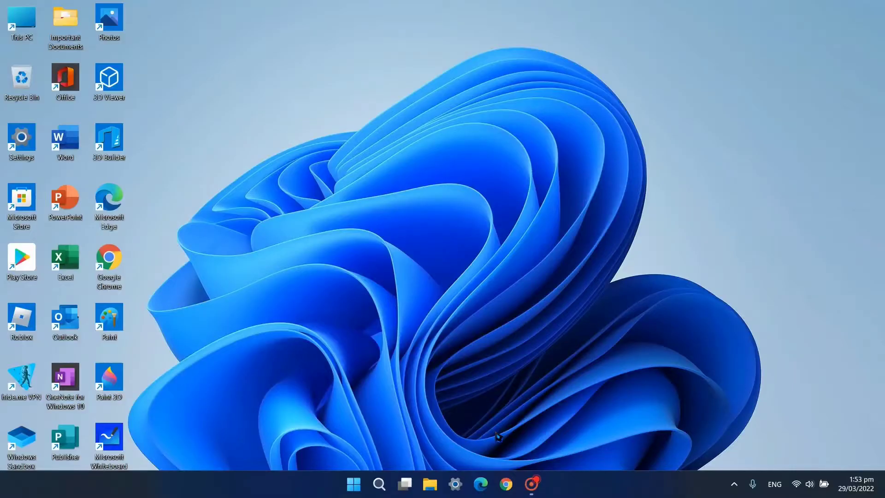
Search Google for MouseMux in Chrome and open the mousemux.com homepage.
click(505, 484)
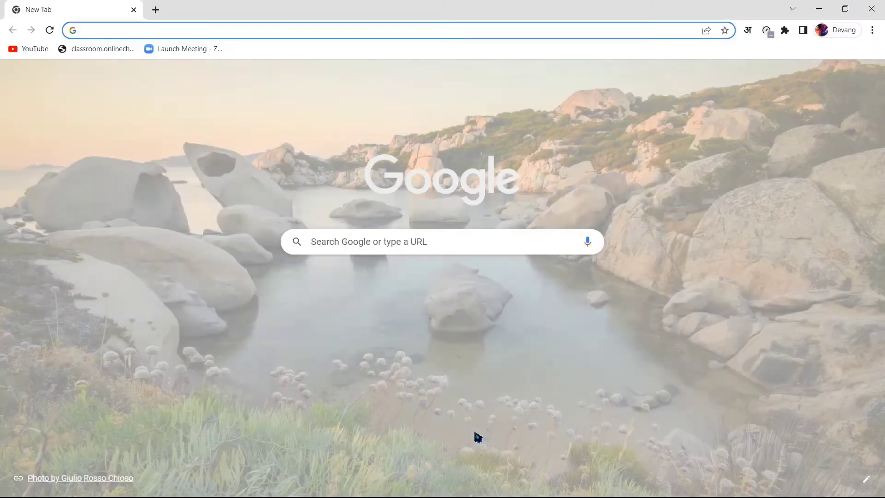
text(Mous)
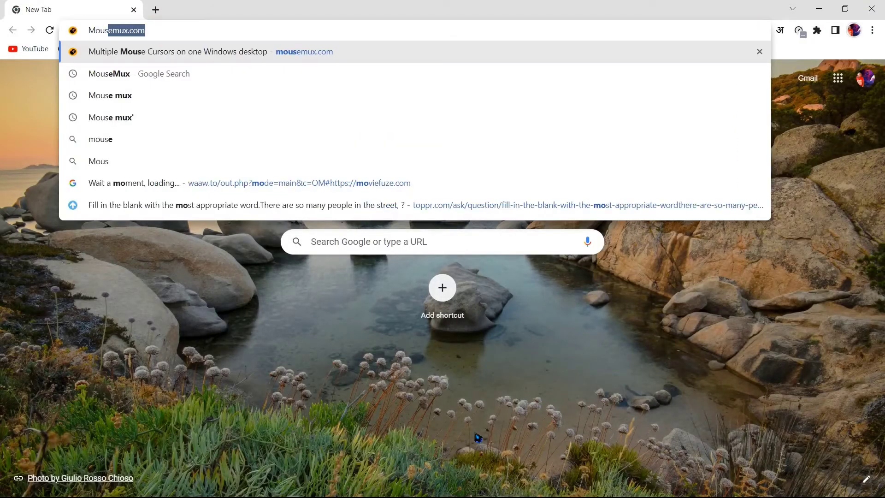
text(eMux)
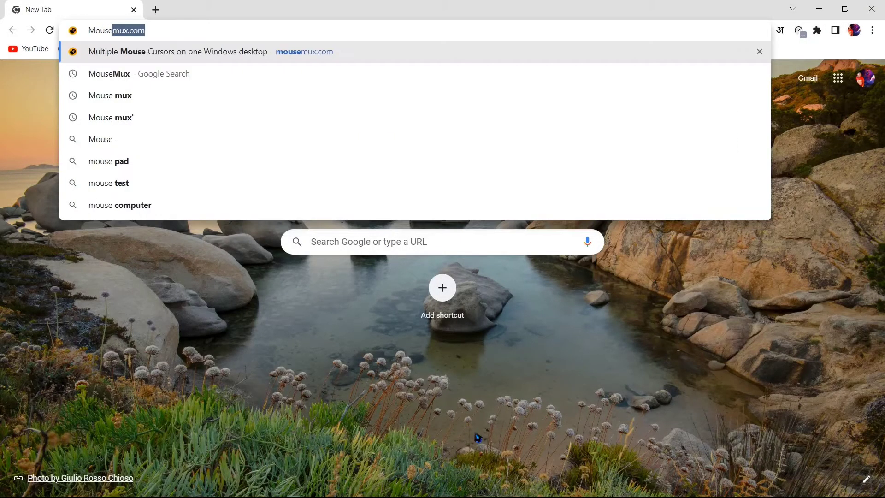
key(Delete)
key(Return)
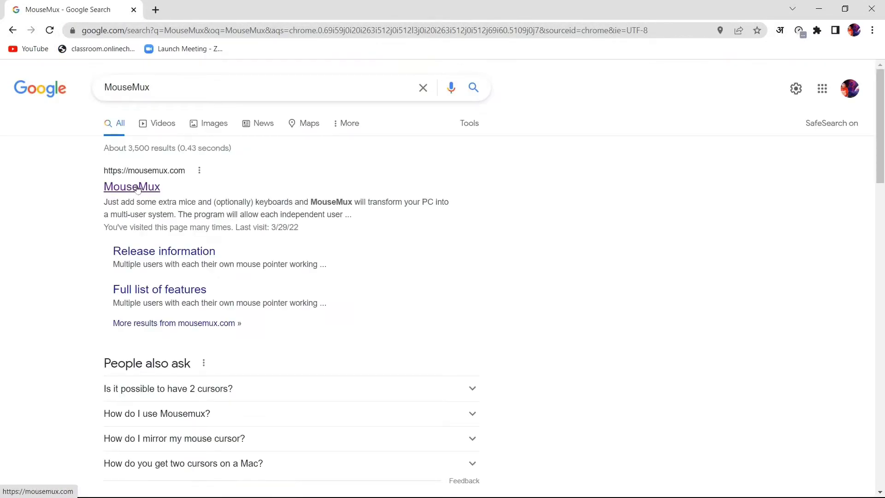
click(138, 190)
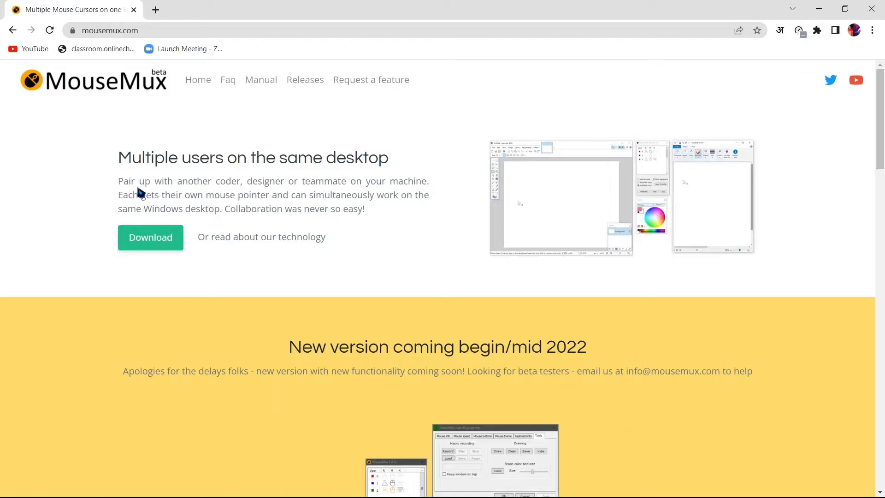
Download mousemux-setup.exe, launch it, and close Chrome to reveal the setup wizard.
click(153, 239)
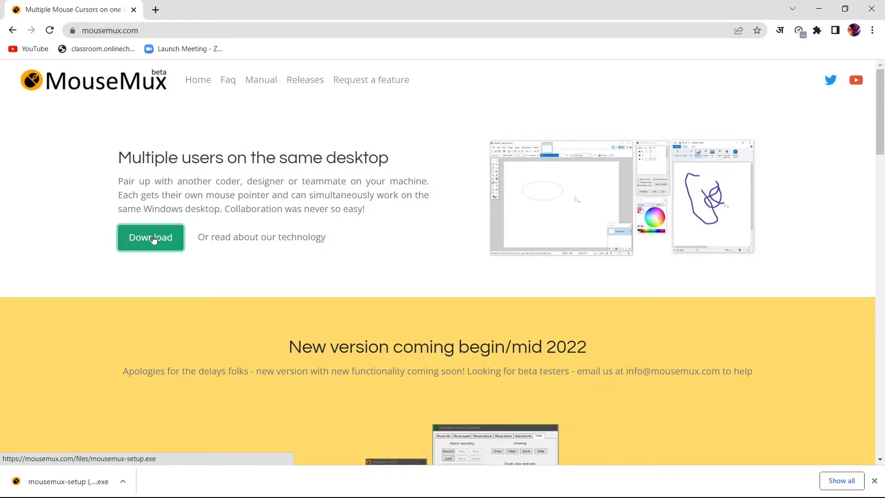
click(38, 491)
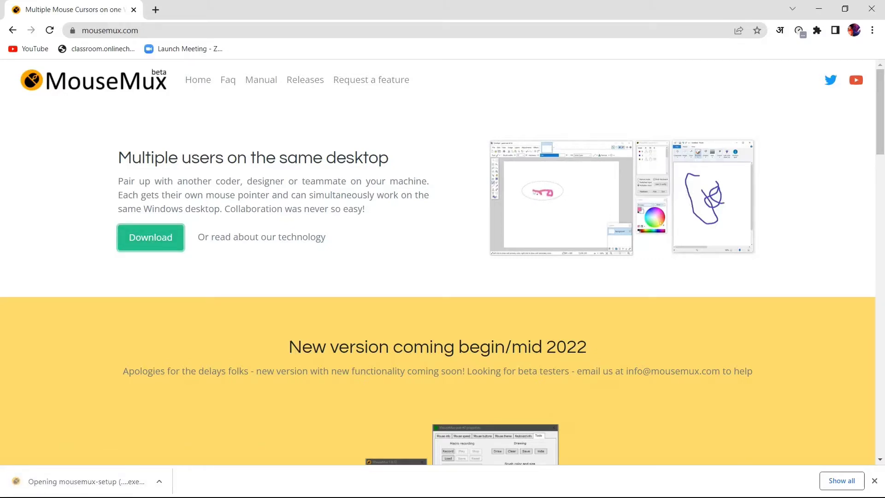
click(871, 9)
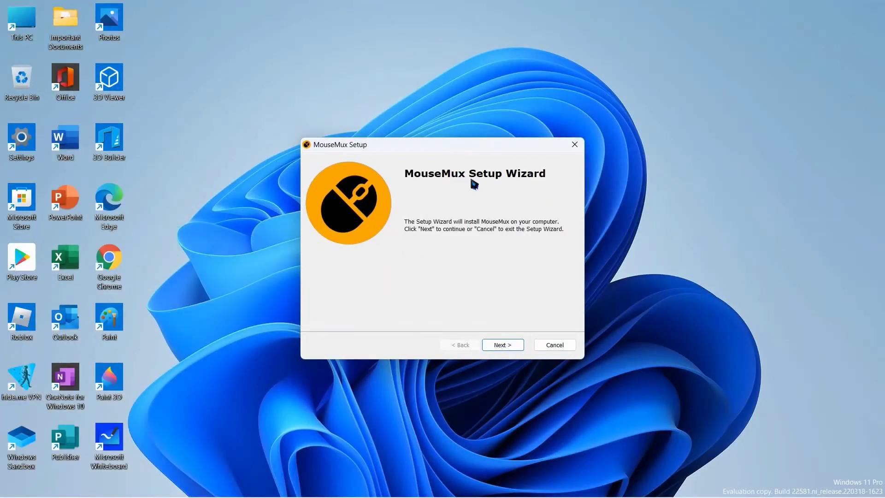
Advance from the MouseMux Setup welcome page to the End-User License Agreement.
click(508, 349)
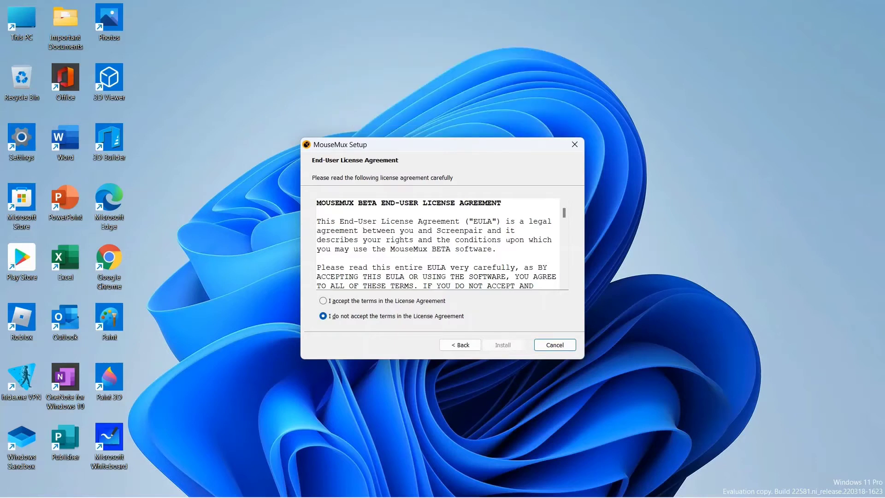
Accept the licence terms, install MouseMux, and finish with Launch MouseMux checked.
click(323, 301)
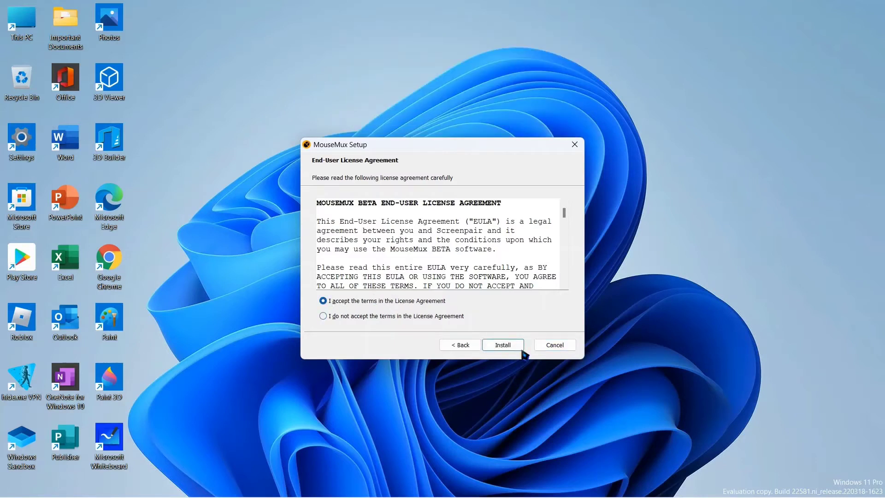
click(501, 346)
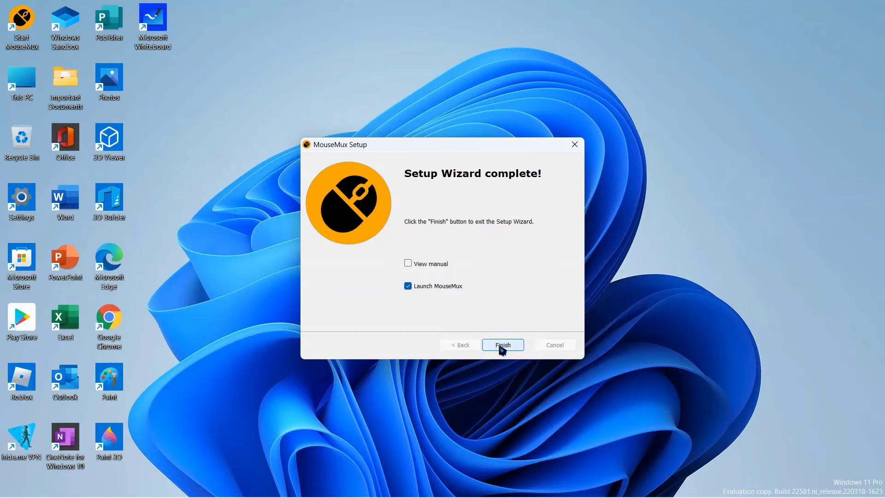
click(499, 345)
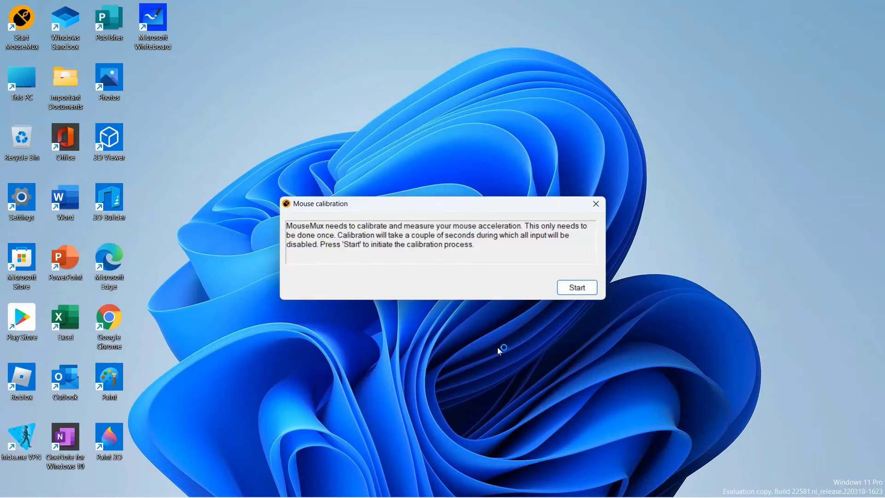
Run the mouse calibration and dismiss the report to reach users 0 and 1.
click(581, 288)
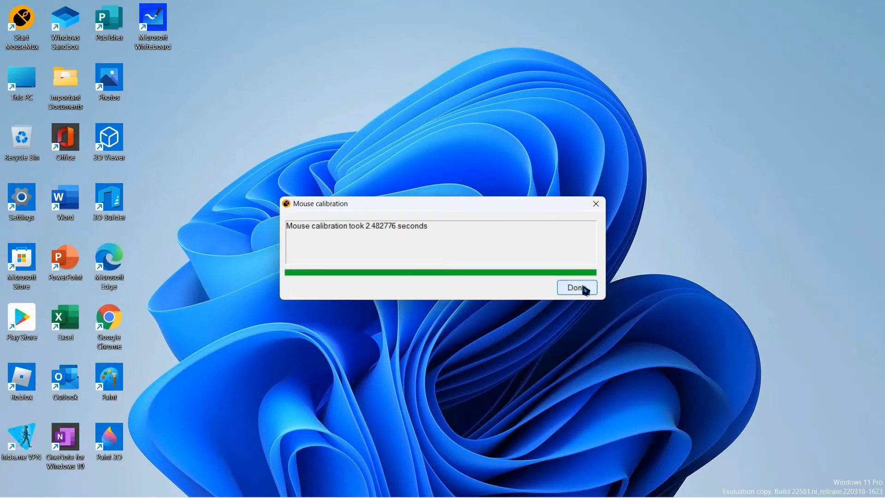
click(577, 288)
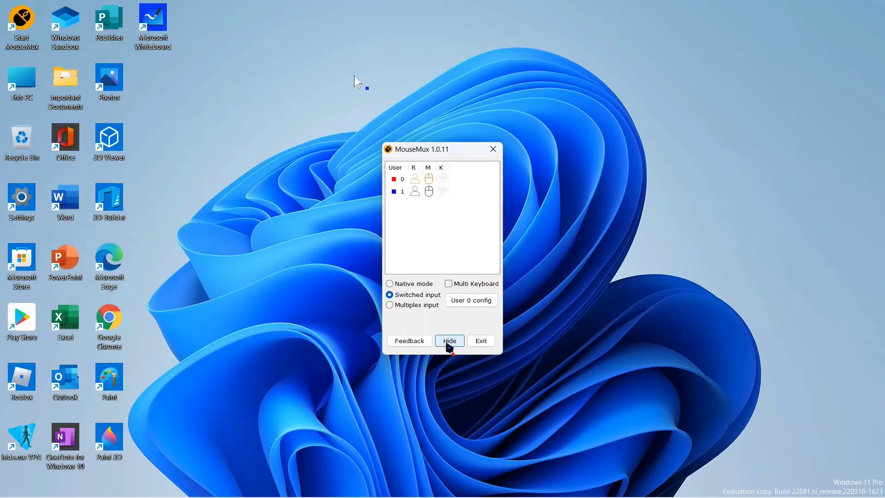
Hide the MouseMux window and open Chrome to a New Tab page.
click(445, 341)
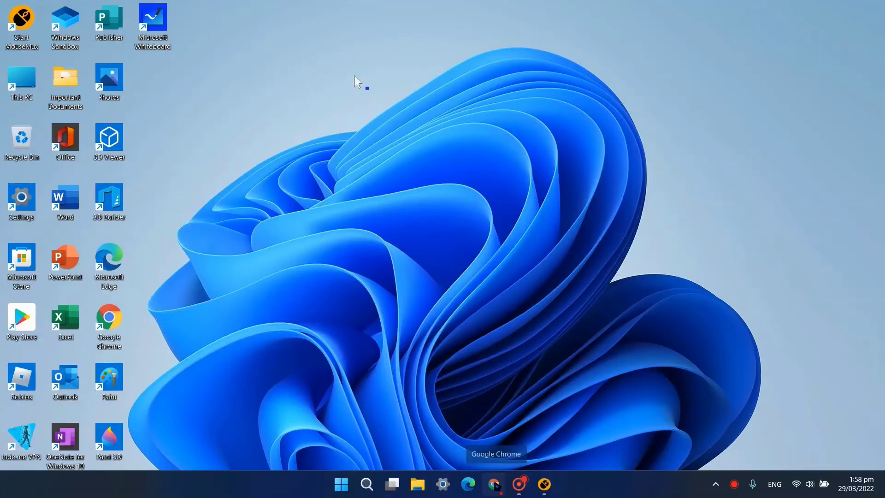
click(494, 484)
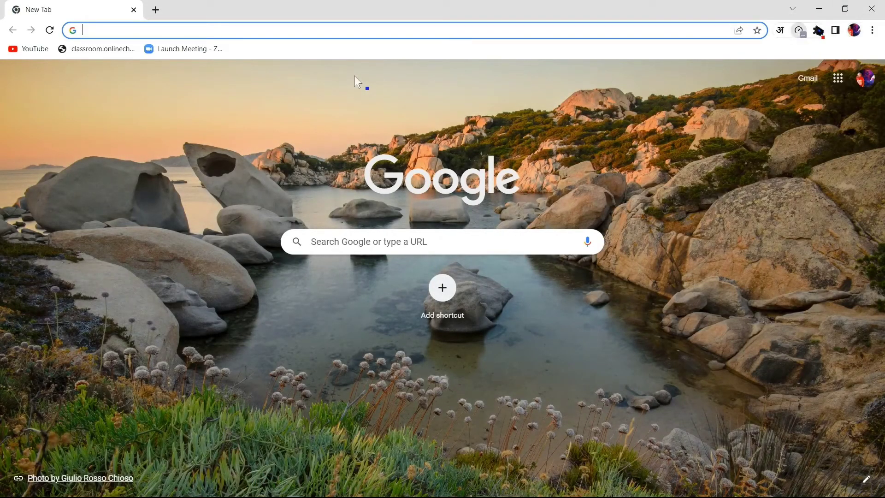
Restore Chrome to the right half and launch Word via Windows Search 'wor'.
click(845, 8)
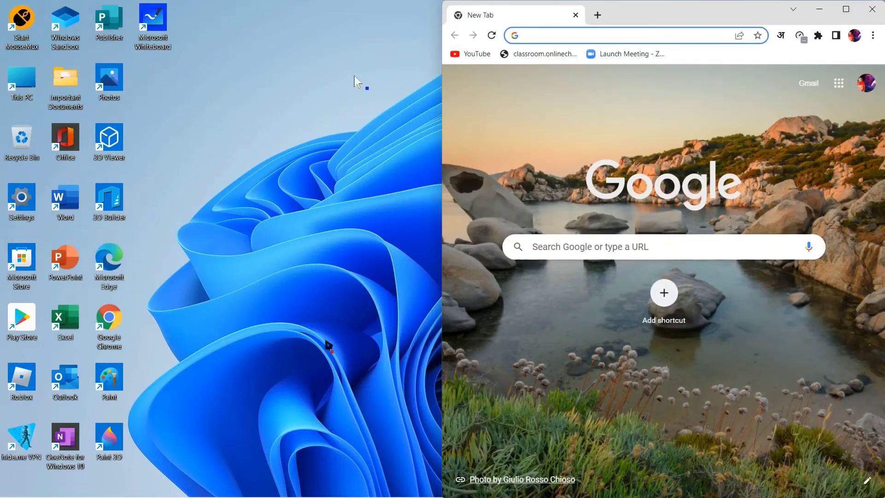
click(357, 81)
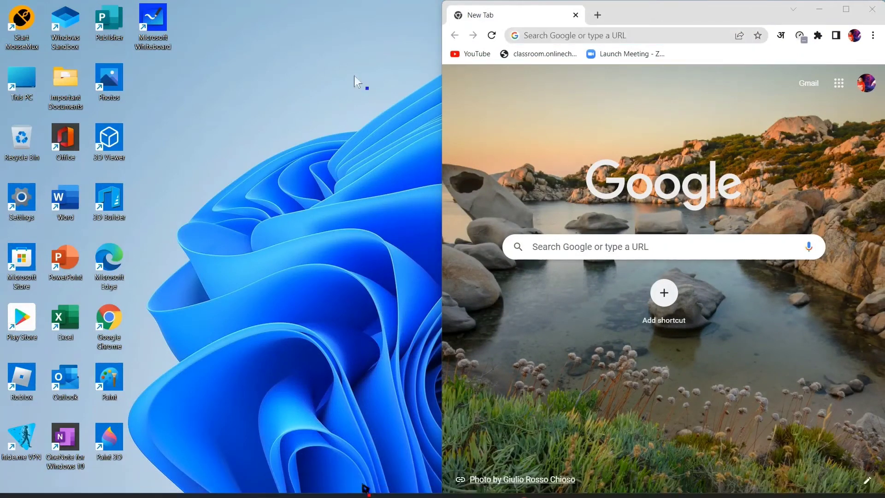
click(366, 484)
text(word)
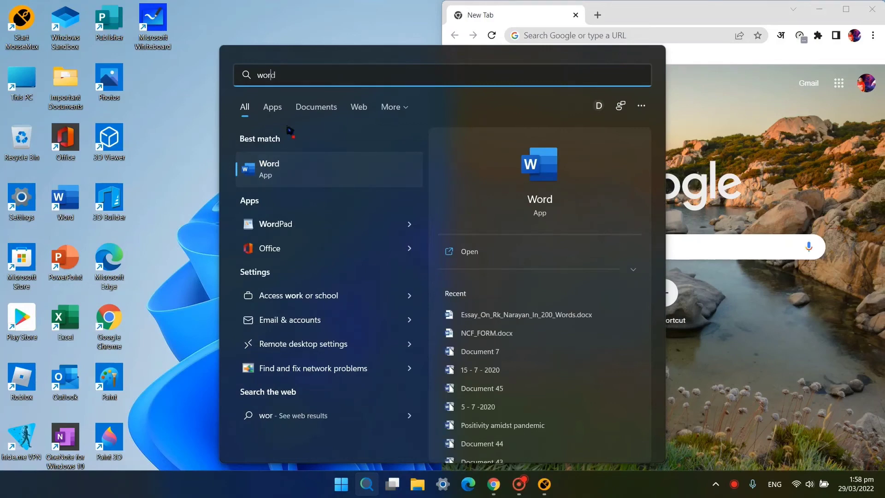
key(Return)
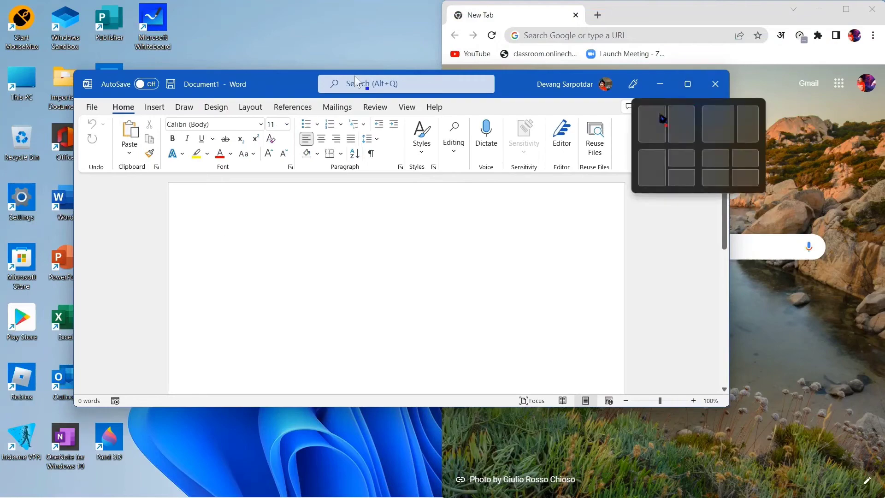
Snap Word to the left half and Chrome's New Tab to the right half.
click(670, 106)
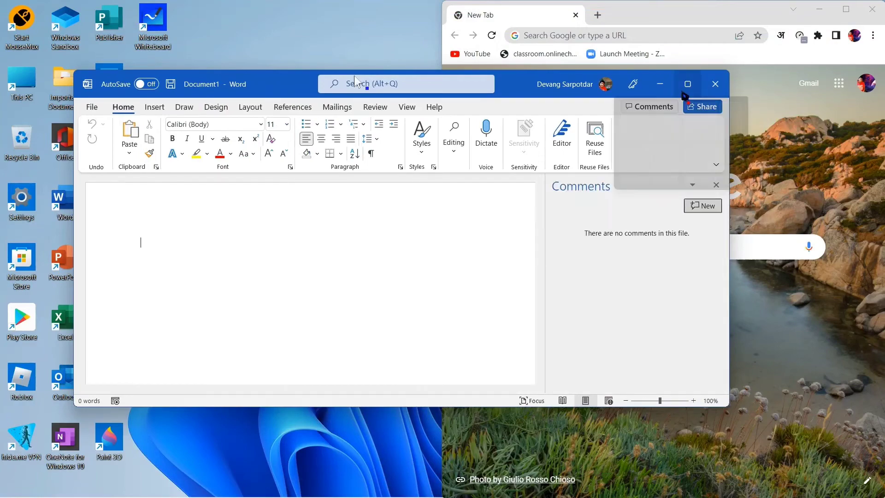
mouse_move(687, 86)
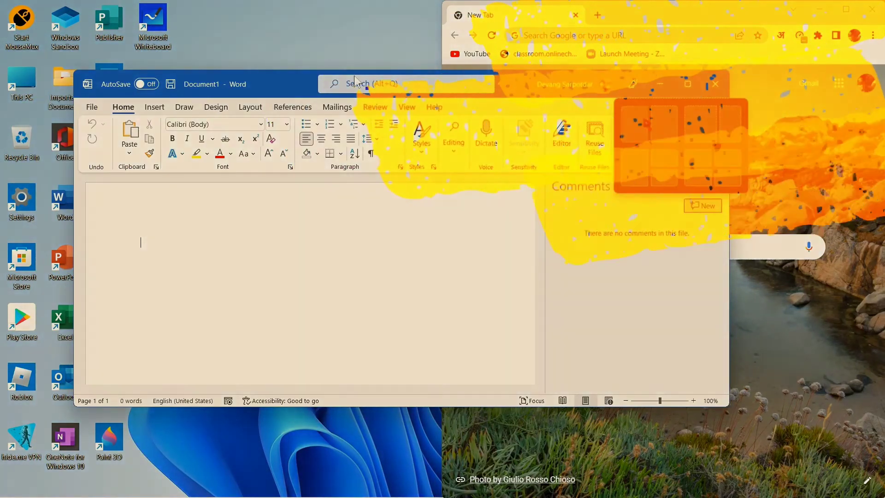
click(645, 123)
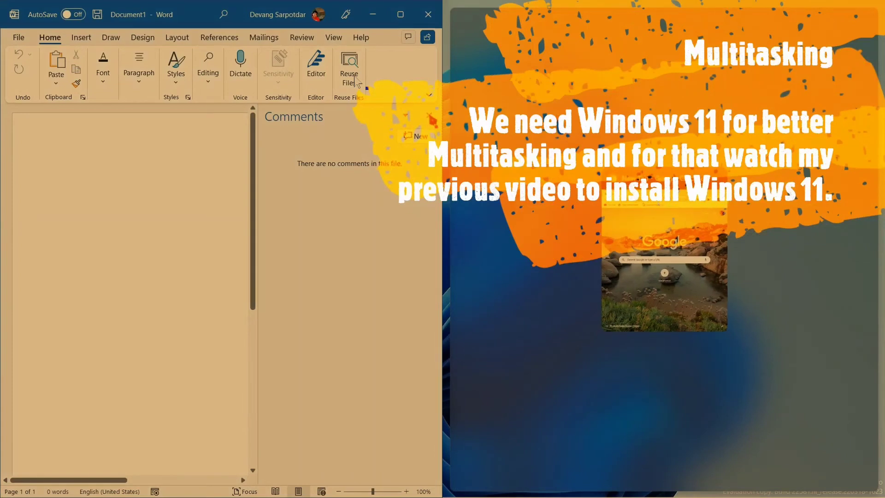
key(Return)
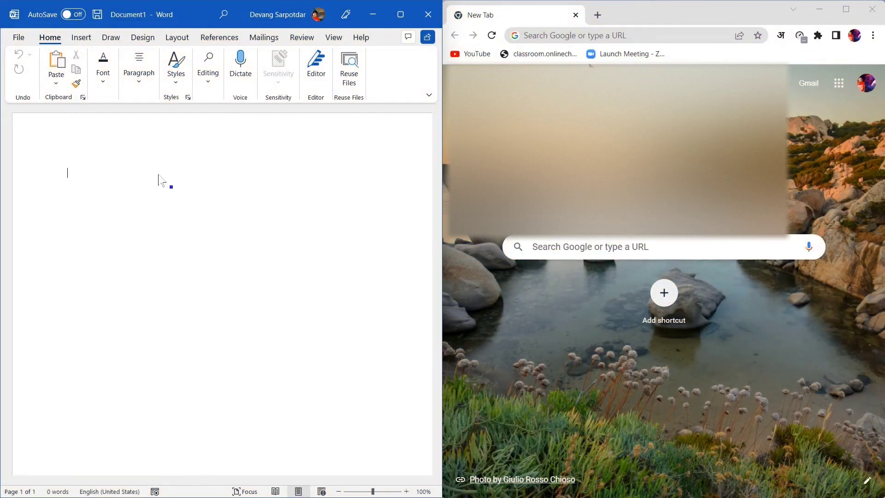
Switch focus between Word and Chrome, then type ',d' into the Word page.
key(alt+Tab)
click(159, 179)
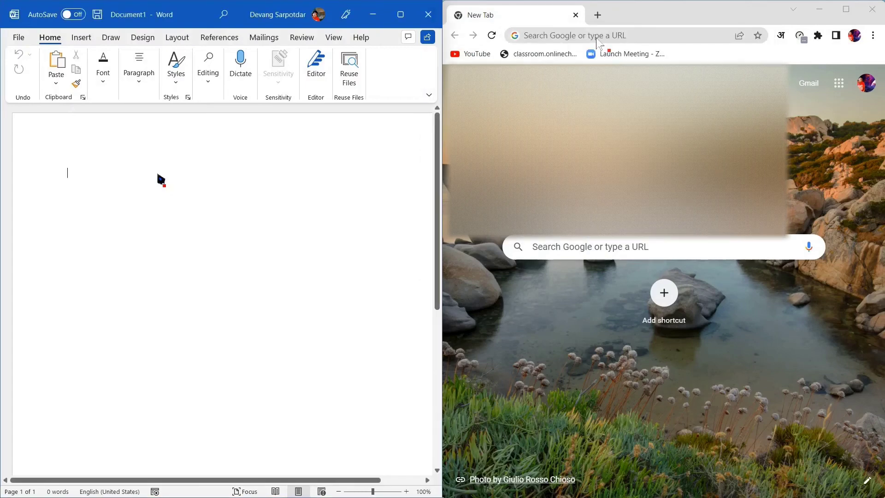
click(600, 39)
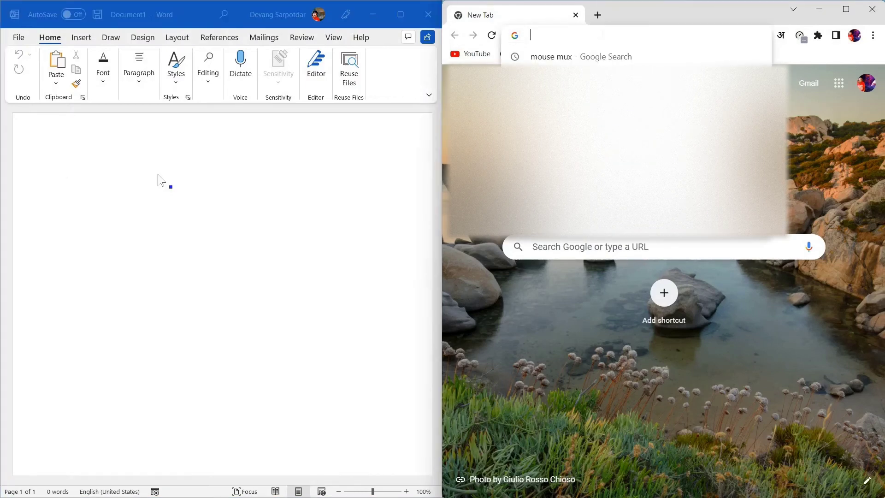
click(159, 180)
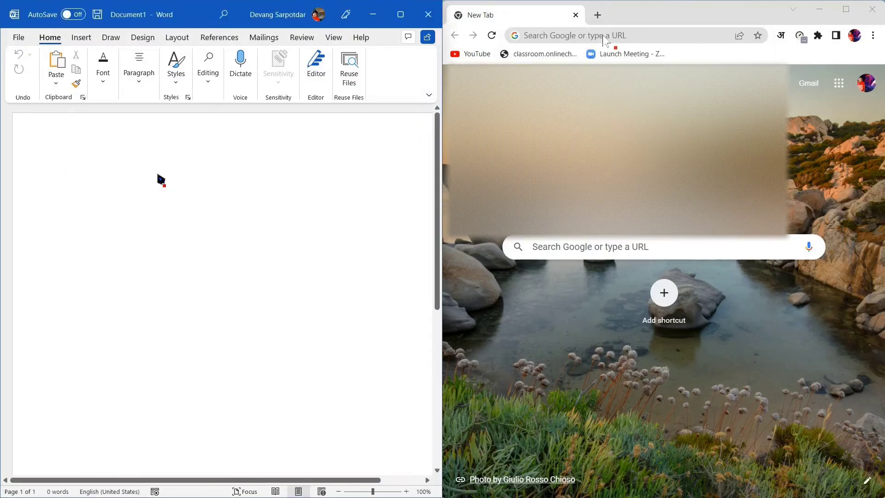
text(,dmmmn)
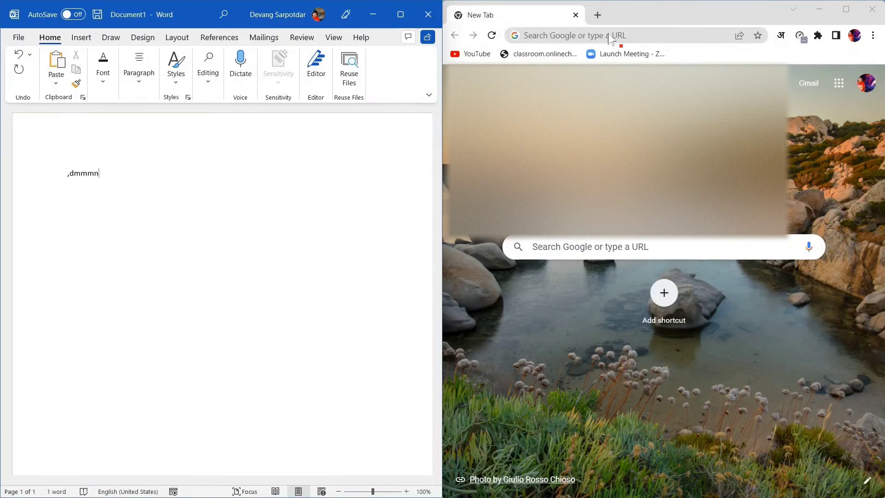
Type 'vvggggggg' into Chrome's address bar, then minimize the Word window.
click(611, 35)
text(v)
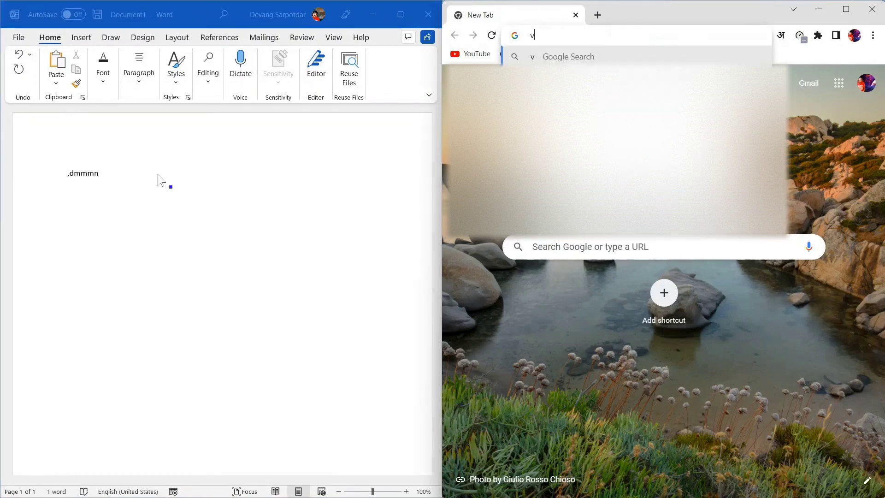
text(vggggggg)
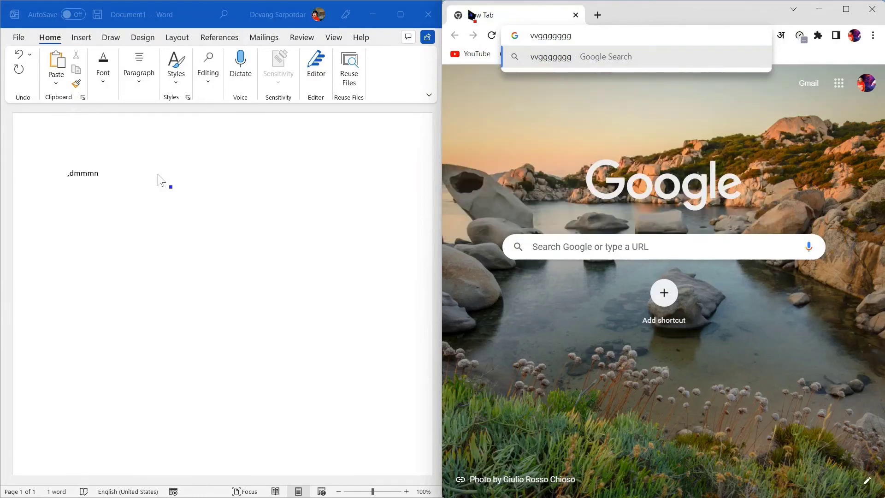
click(387, 23)
click(373, 16)
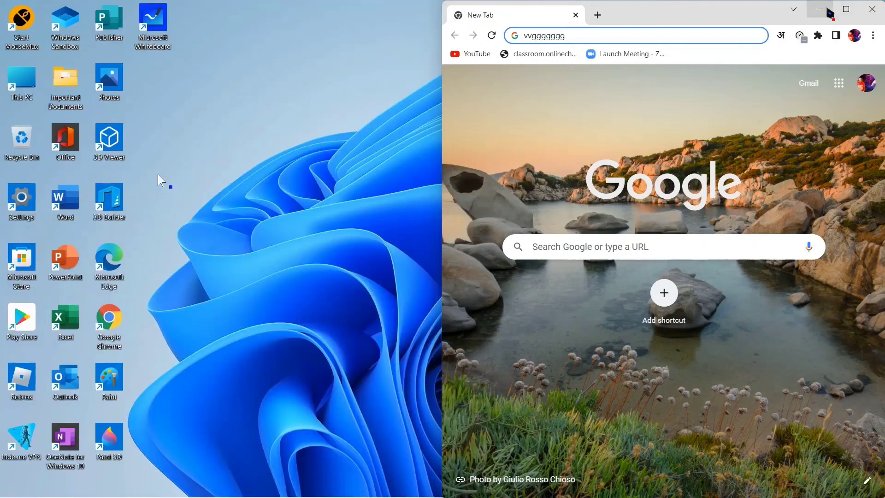
Minimize Chrome so only the bare Windows desktop remains visible.
click(818, 10)
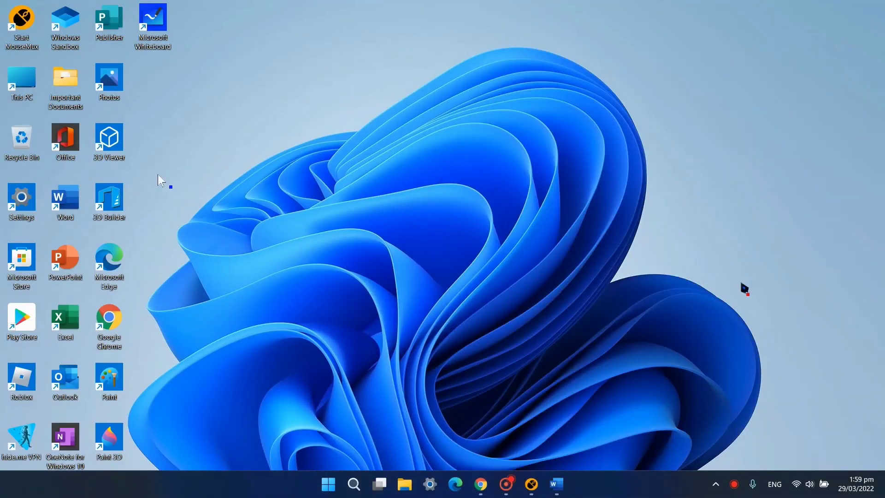